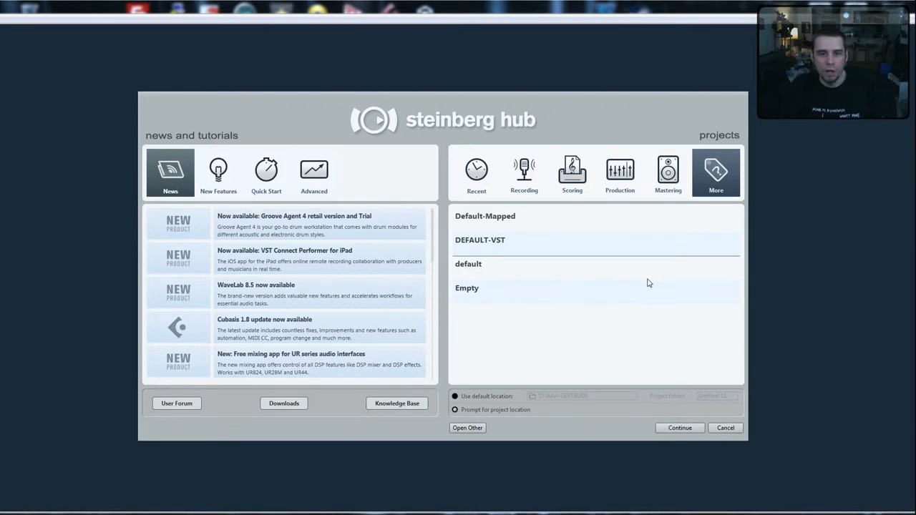
# Look through the project template categories, then create an Empty project in the SATA (D:) project folder
pyautogui.click(537, 182)
pyautogui.click(572, 184)
pyautogui.click(617, 180)
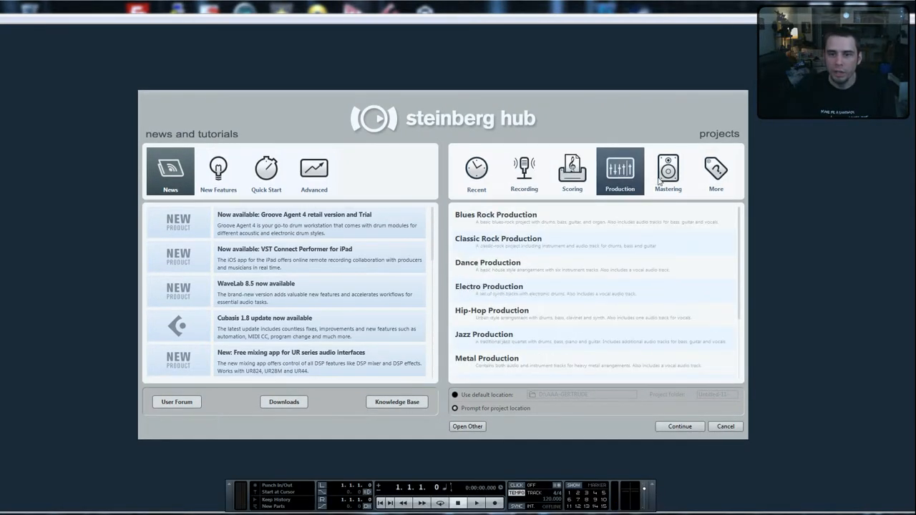
pyautogui.click(678, 179)
pyautogui.click(714, 179)
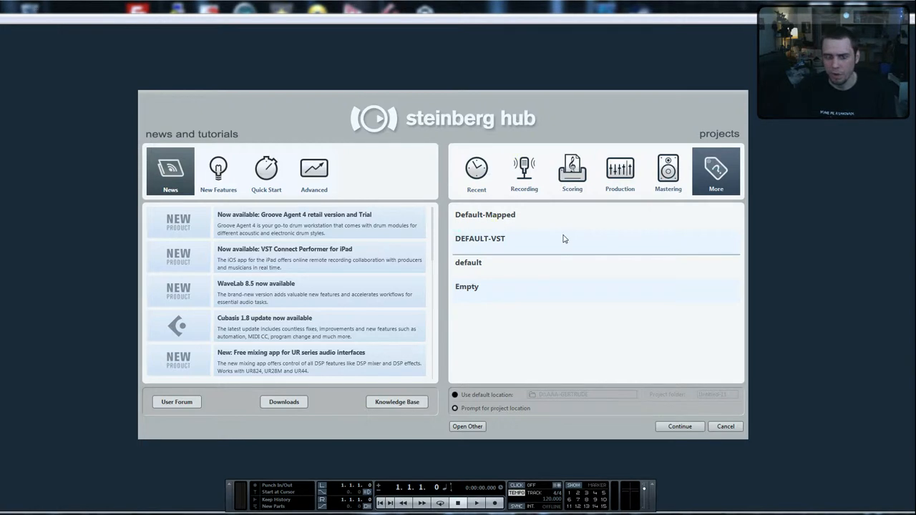
pyautogui.doubleClick(562, 299)
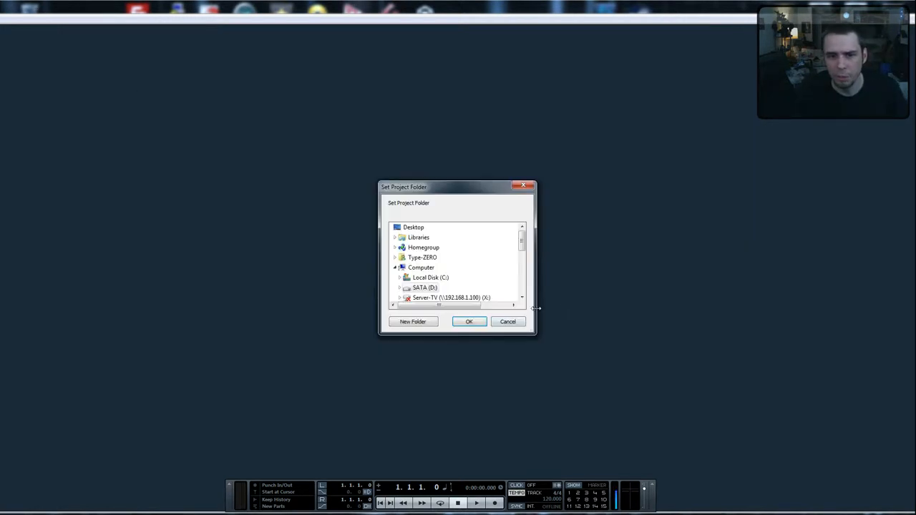
pyautogui.click(469, 321)
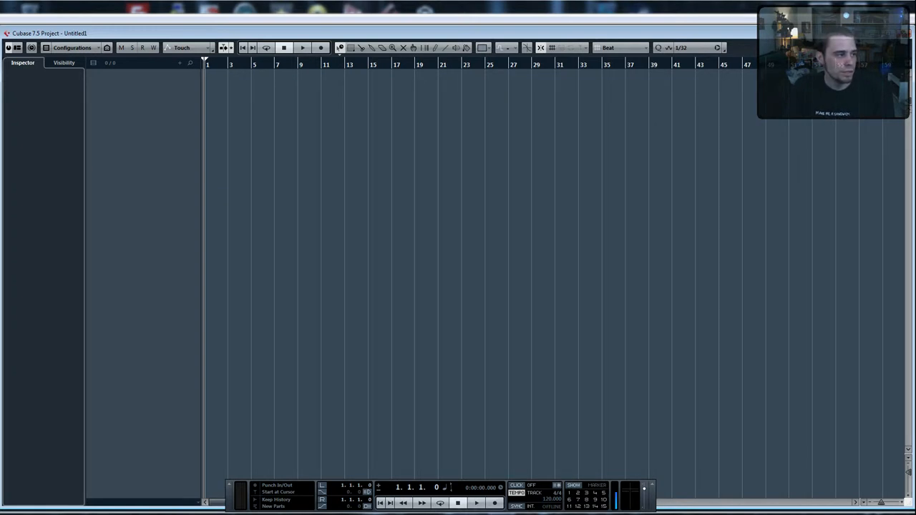
# Open the VST Instruments window and reposition it over the middle of the project's timeline
pyautogui.press('F11')
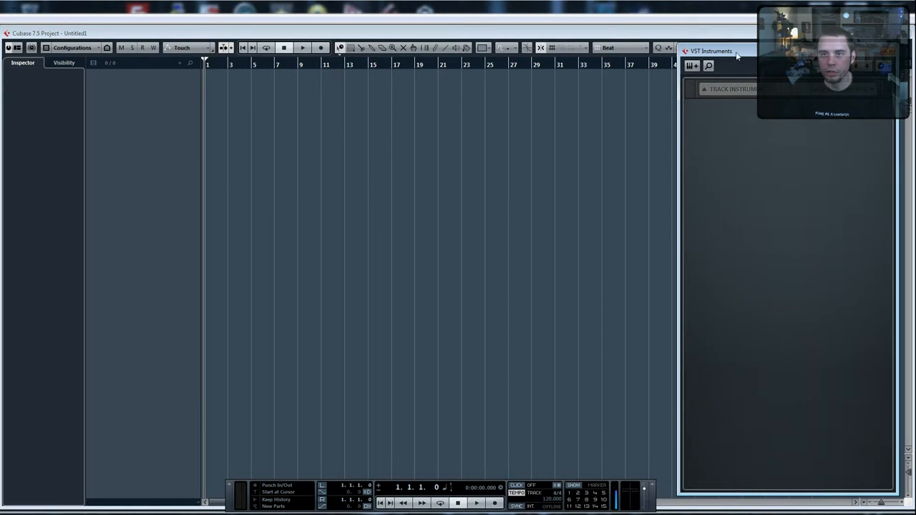
pyautogui.moveTo(769, 61); pyautogui.dragTo(593, 42)
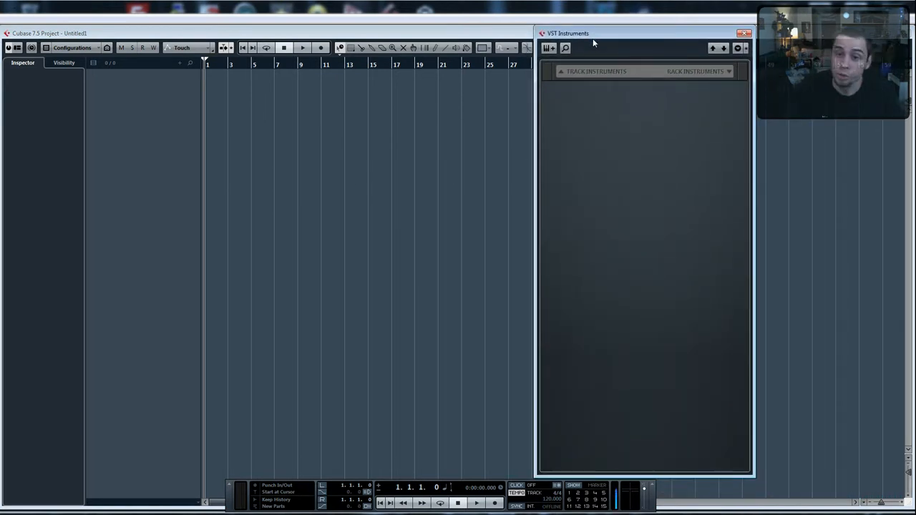
pyautogui.press('F11')
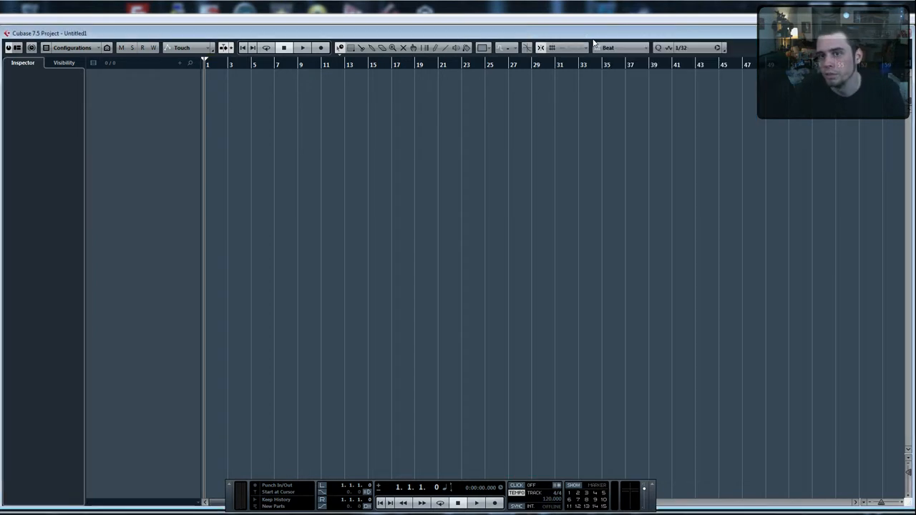
pyautogui.press('F11')
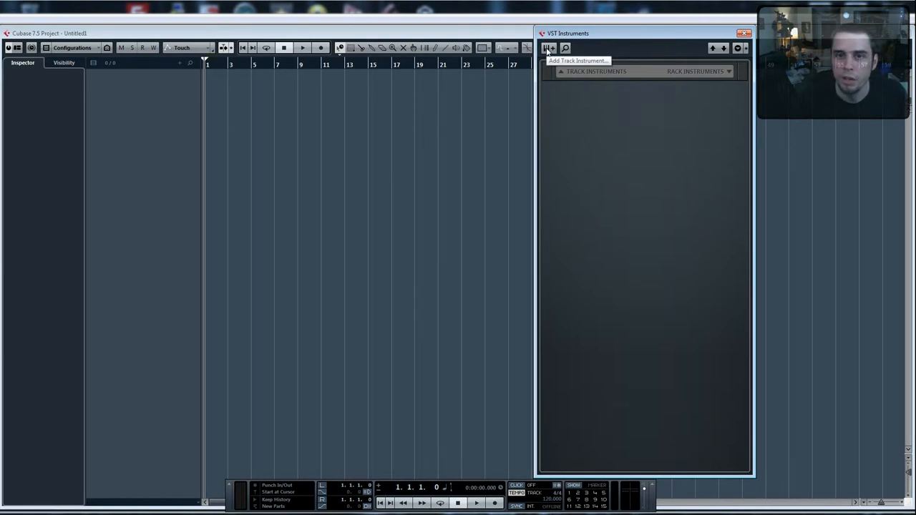
# Add one instrument track using the Cakewalk Z3TA+ 2_64 synth
pyautogui.click(548, 48)
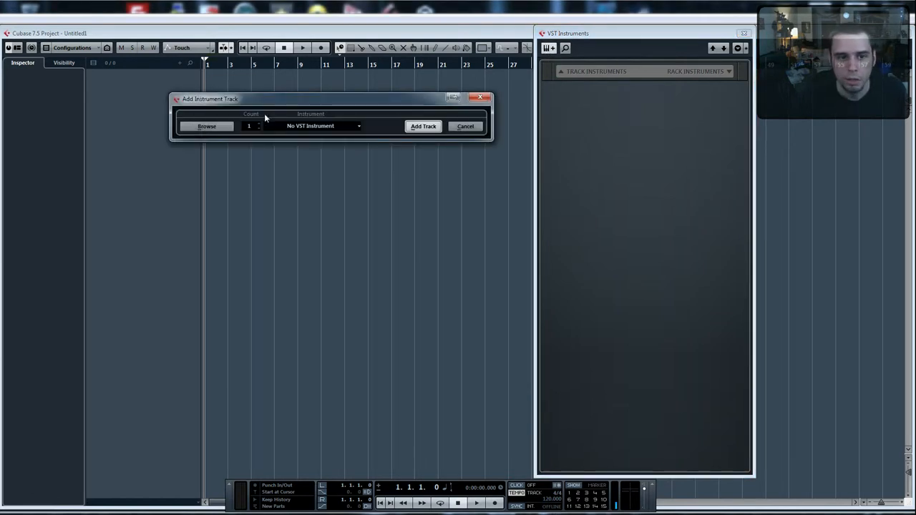
pyautogui.click(339, 126)
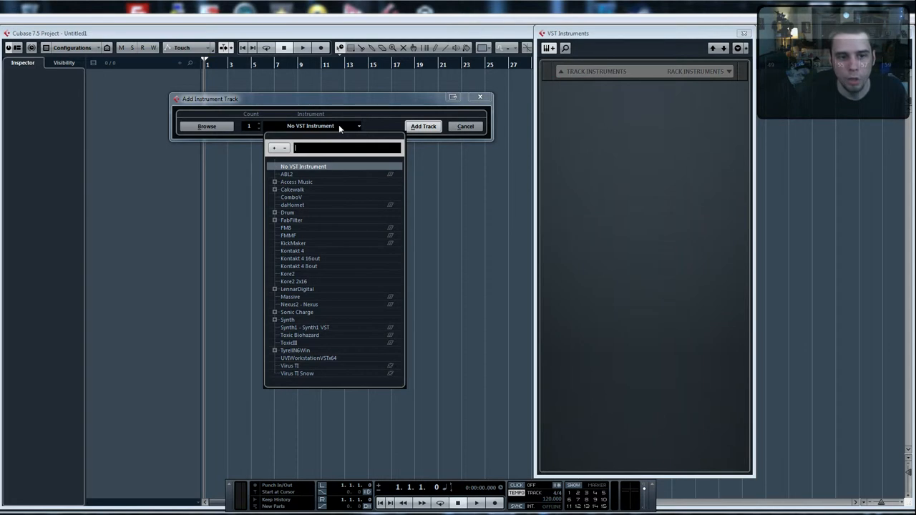
pyautogui.click(275, 189)
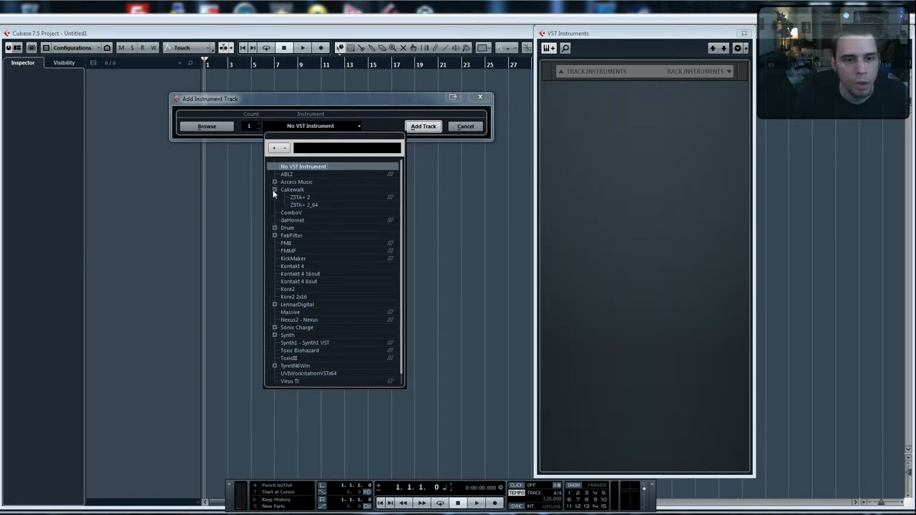
pyautogui.click(322, 205)
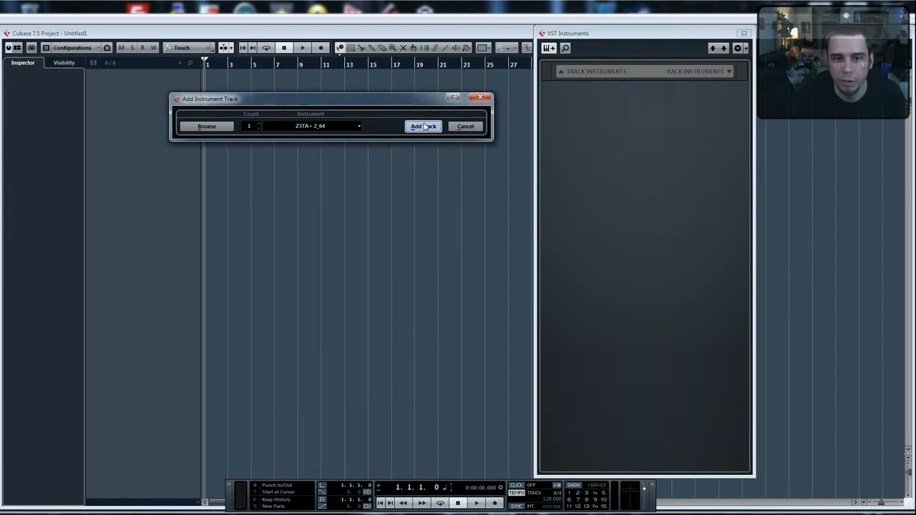
pyautogui.click(423, 126)
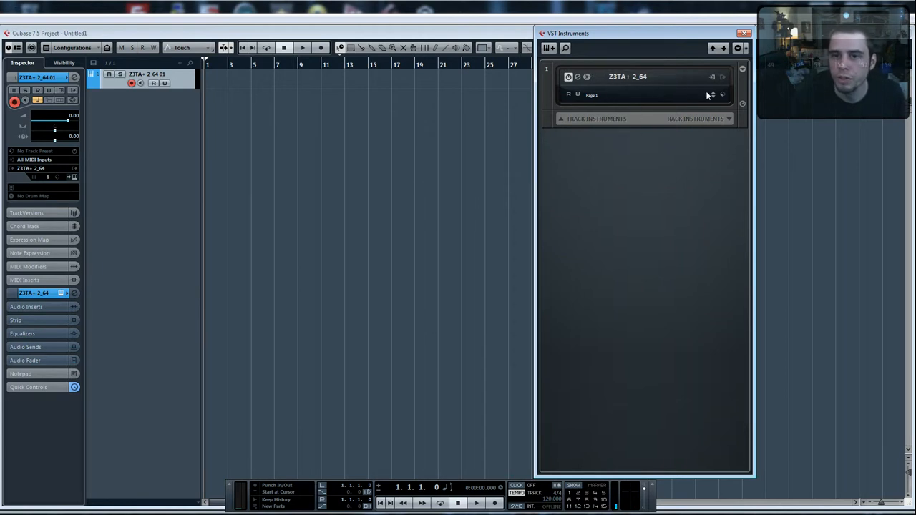
# Expand the Z3TA+ 2_64 rack slot's quick controls and open the synth's editor, placing it beside the rack
pyautogui.click(742, 69)
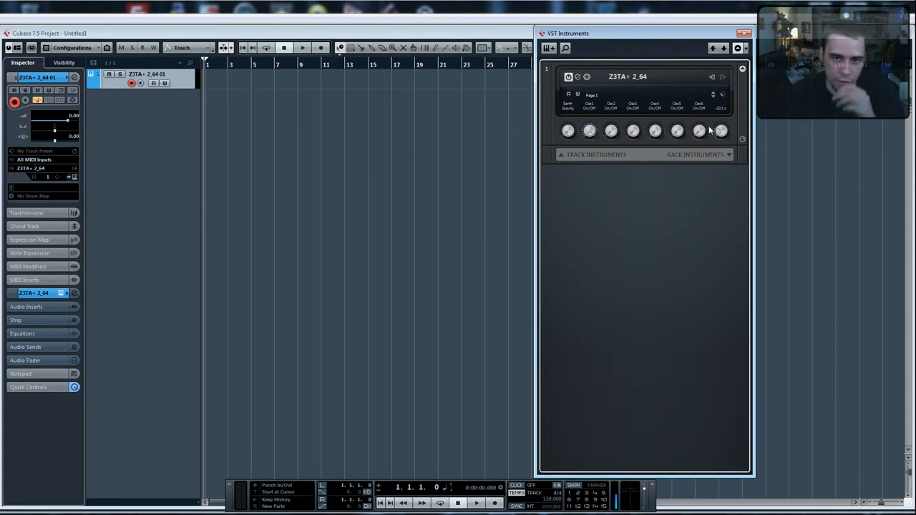
pyautogui.click(578, 77)
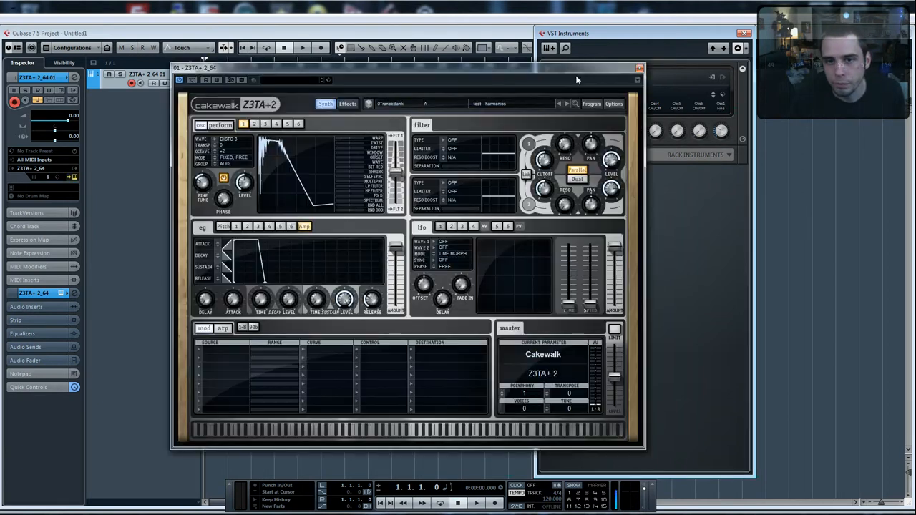
pyautogui.moveTo(558, 69); pyautogui.dragTo(434, 98)
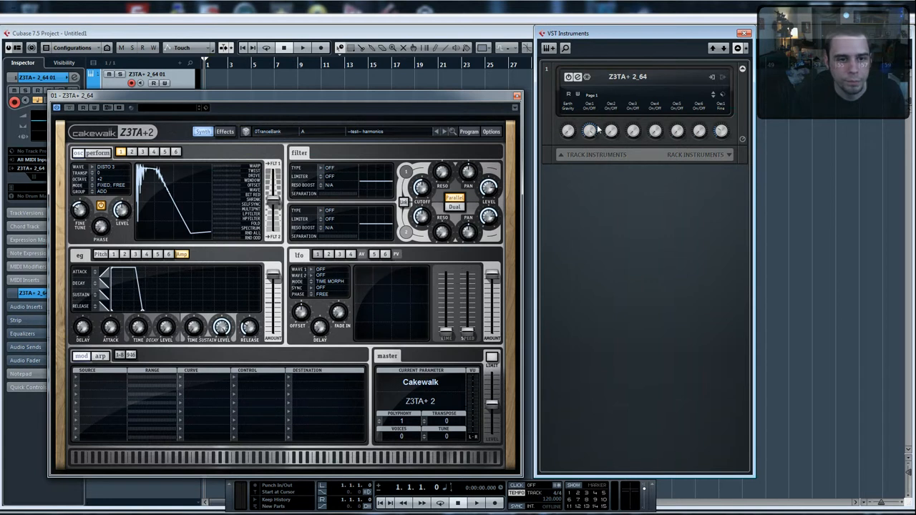
# Load the LEAD - Solar Guitar preset from the Adam Van Baker z3ta+ Soundset bank in the synth
pyautogui.click(290, 131)
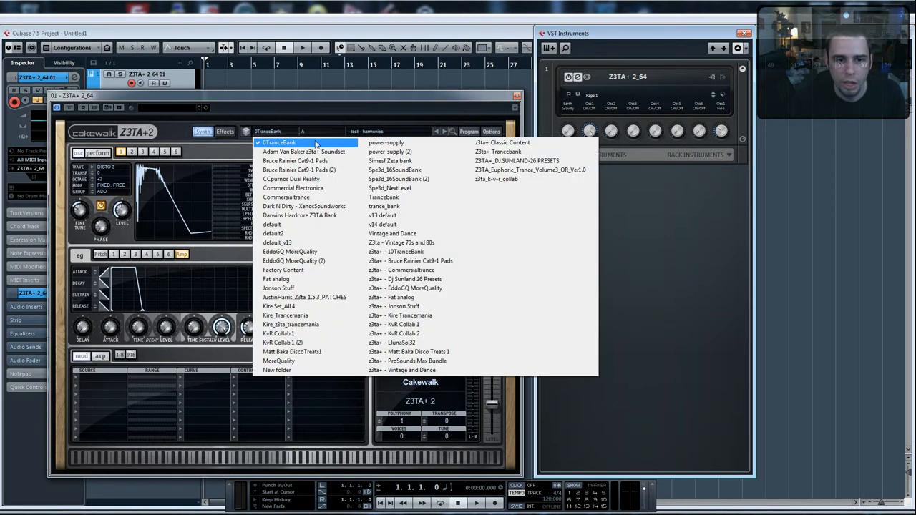
pyautogui.click(307, 152)
pyautogui.click(378, 134)
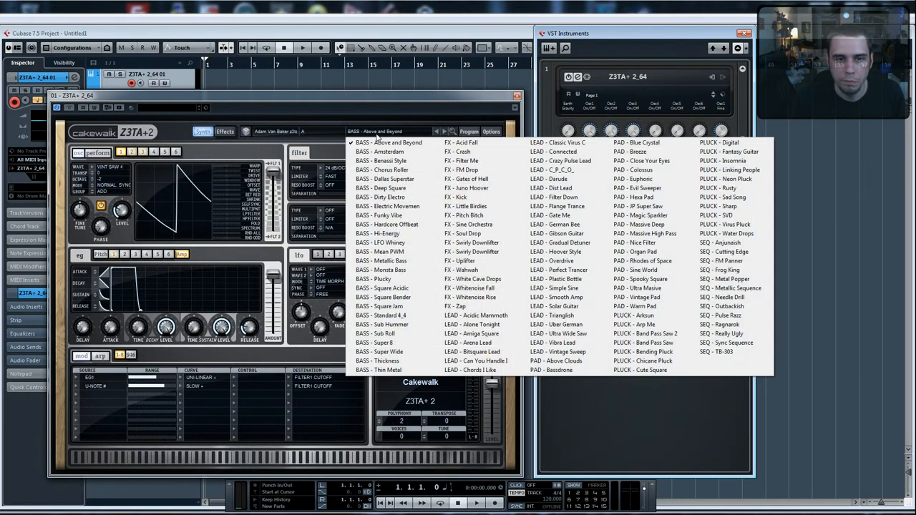
pyautogui.click(563, 308)
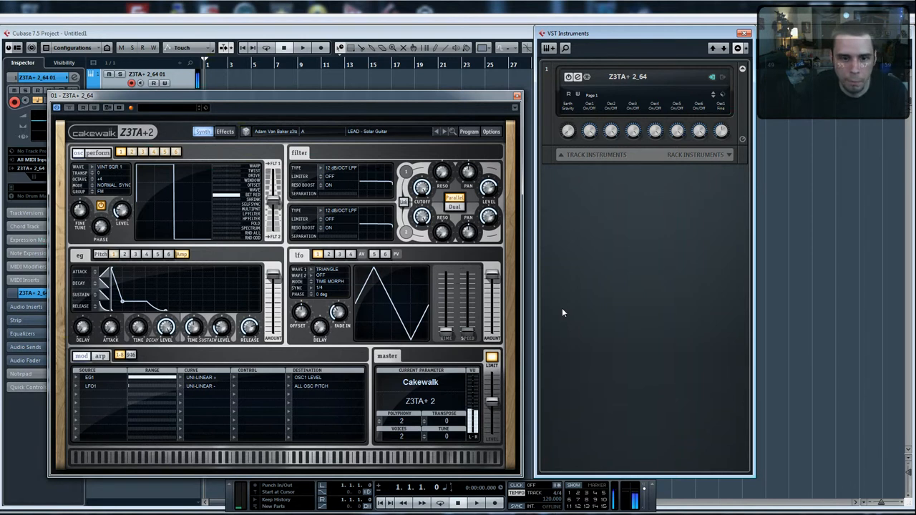
# Close the synth editor and the VST Instruments window, and enlarge the Z3TA+ 2_64 track's height
pyautogui.moveTo(430, 93)
pyautogui.mouseDown()
pyautogui.moveTo(444, 75)
pyautogui.moveTo(428, 77)
pyautogui.mouseUp()
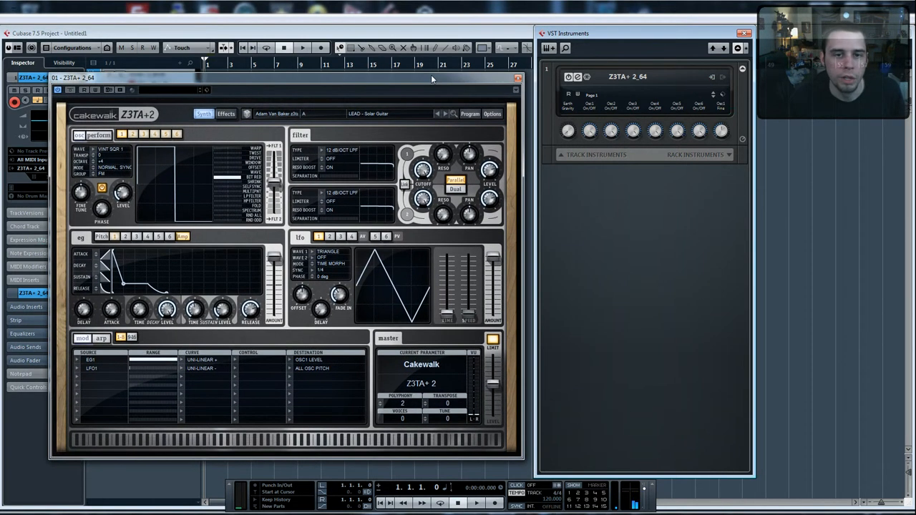
pyautogui.click(518, 79)
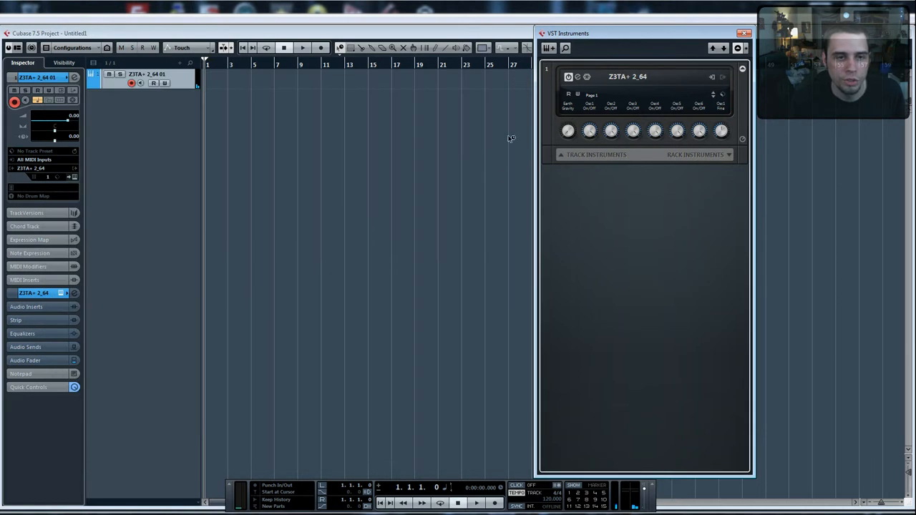
pyautogui.click(744, 34)
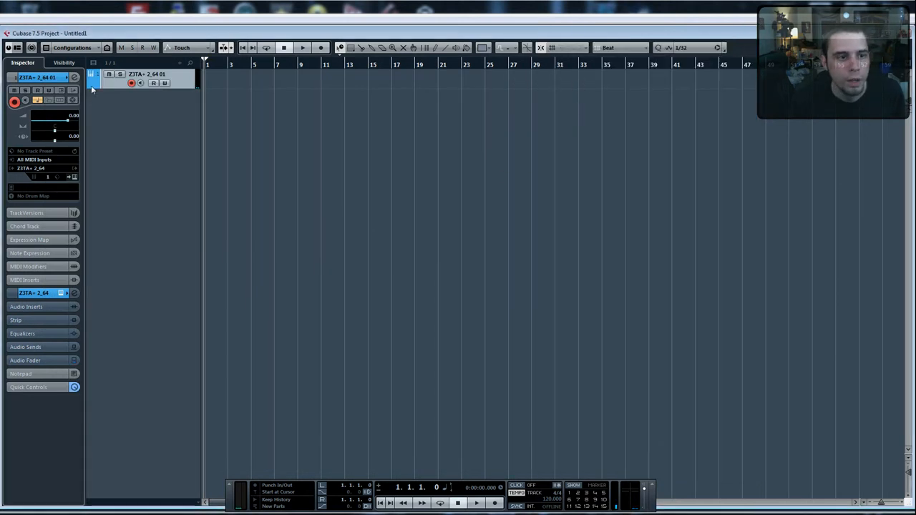
pyautogui.moveTo(119, 87); pyautogui.dragTo(126, 203)
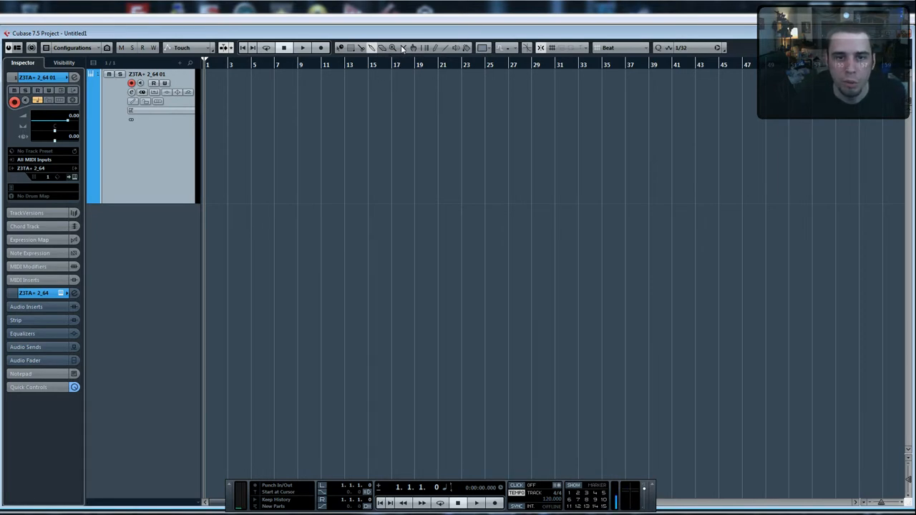
# Set the grid type to Bar and draw a four-bar MIDI part starting at bar 1 on the Z3TA+ track
pyautogui.click(436, 47)
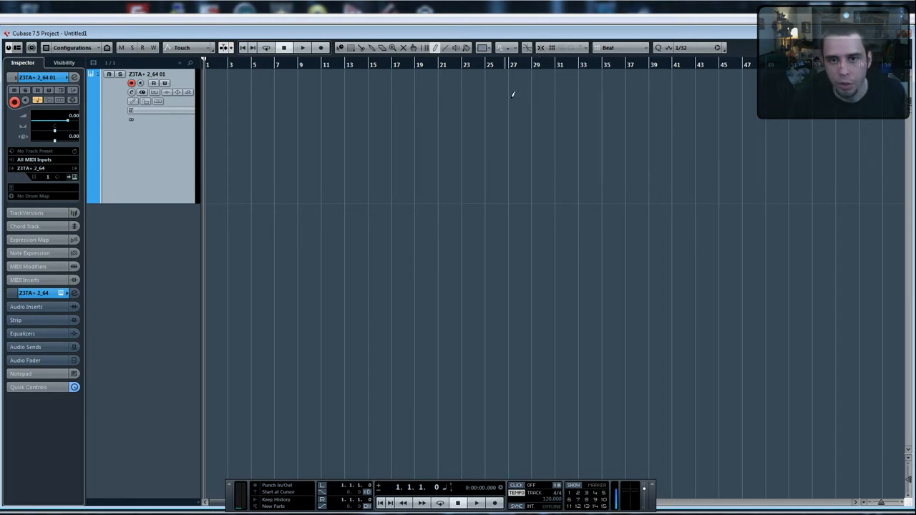
pyautogui.click(541, 48)
pyautogui.click(639, 47)
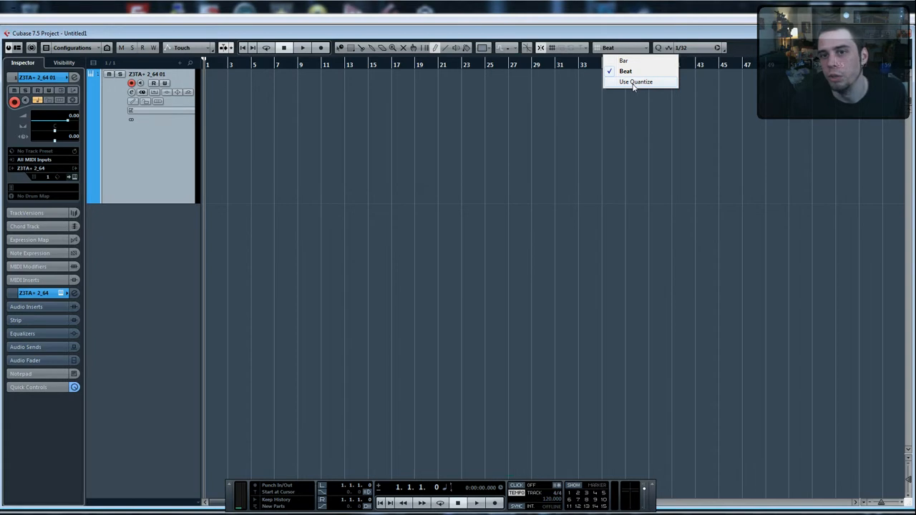
pyautogui.click(635, 82)
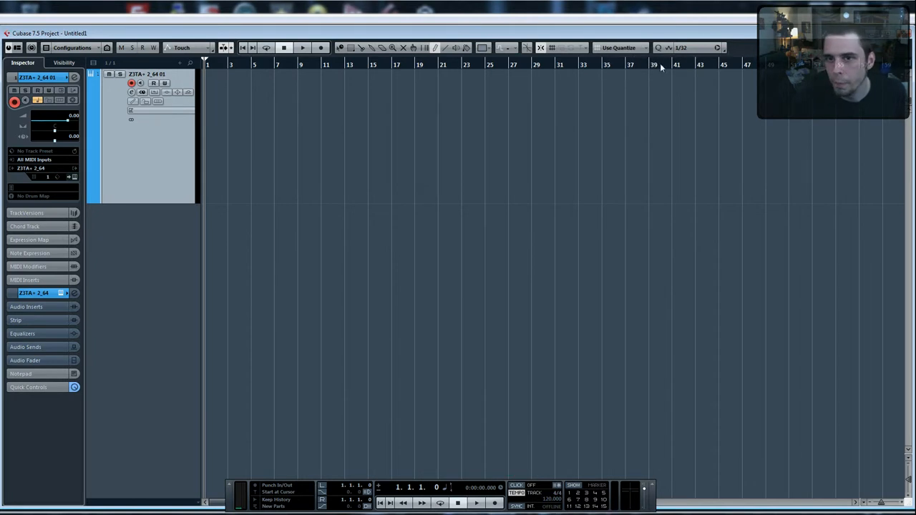
pyautogui.click(631, 48)
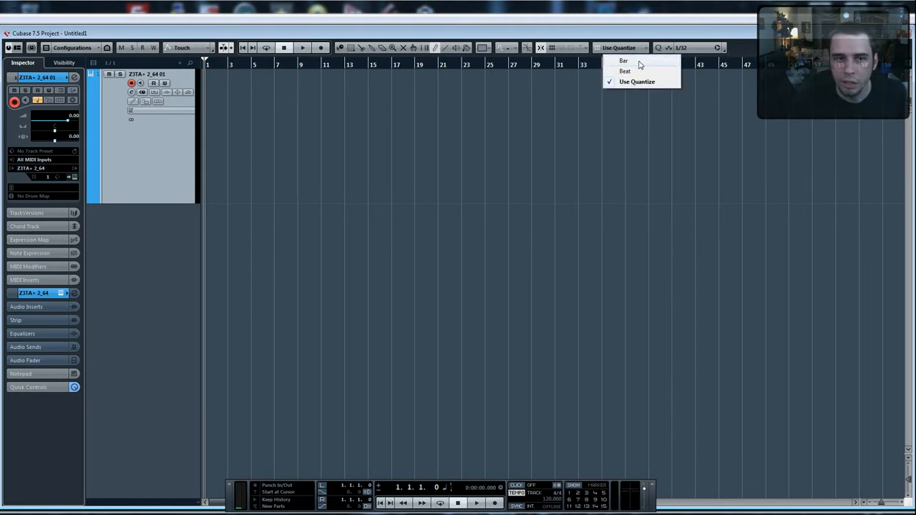
pyautogui.click(639, 62)
pyautogui.moveTo(208, 98); pyautogui.dragTo(254, 105)
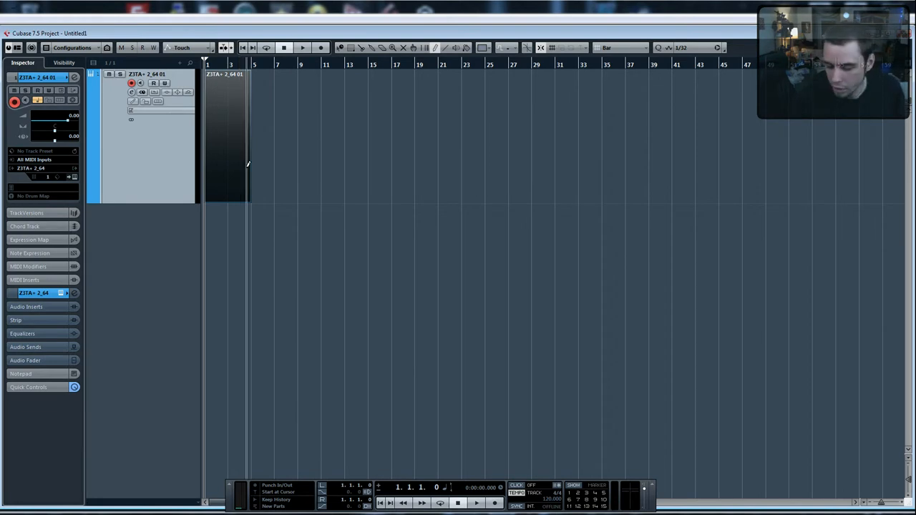
# Open the four-bar part in the Key Editor and audition a few notes around octave 3 on its keyboard
pyautogui.scroll(5, 247, 164)
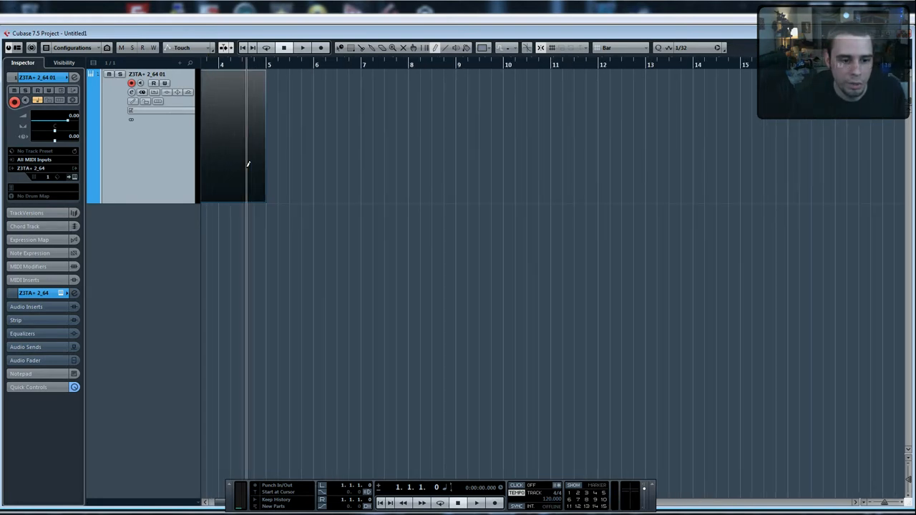
pyautogui.hscroll(-4, 247, 164)
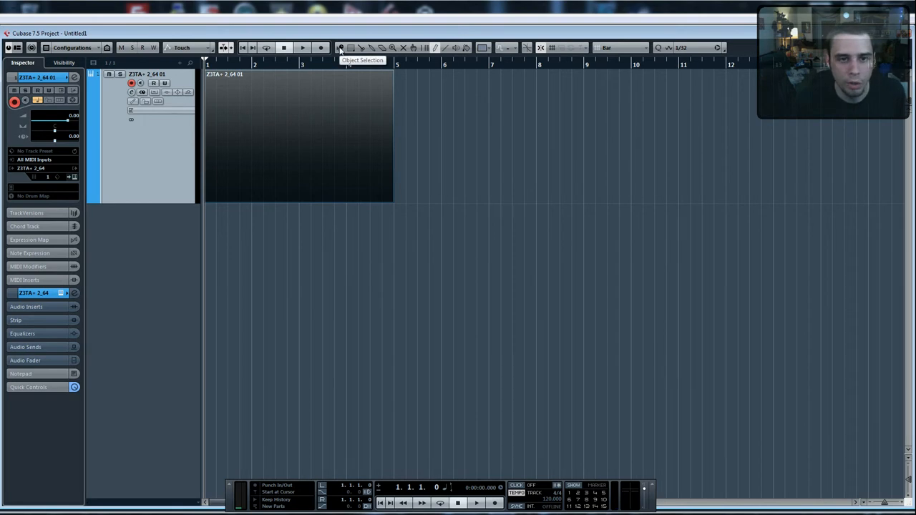
pyautogui.click(340, 48)
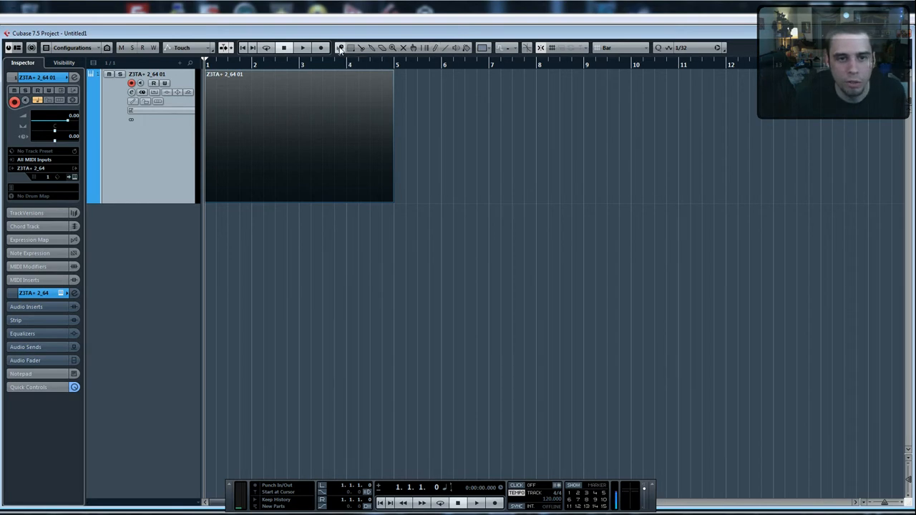
pyautogui.doubleClick(326, 147)
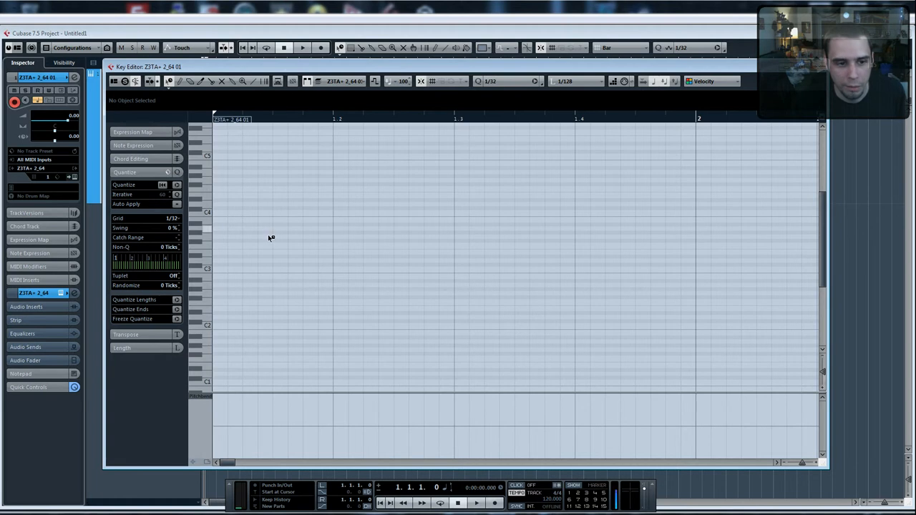
pyautogui.click(209, 270)
pyautogui.click(207, 255)
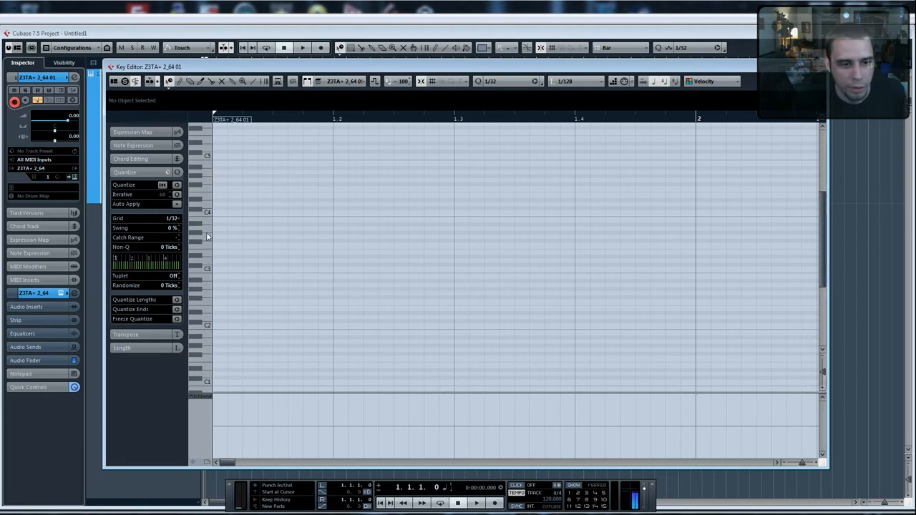
pyautogui.click(207, 217)
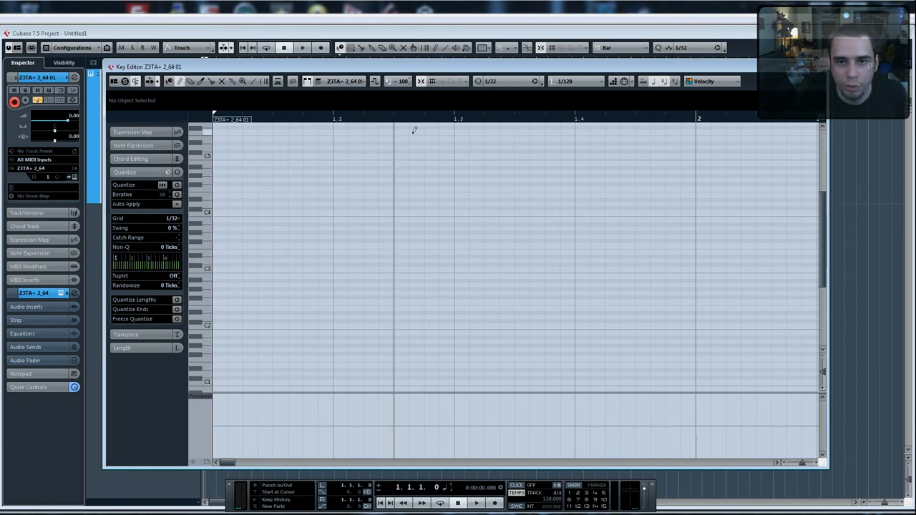
# Set the Key Editor's quantize preset to 1/16 and its length quantize to 1/32
pyautogui.click(505, 83)
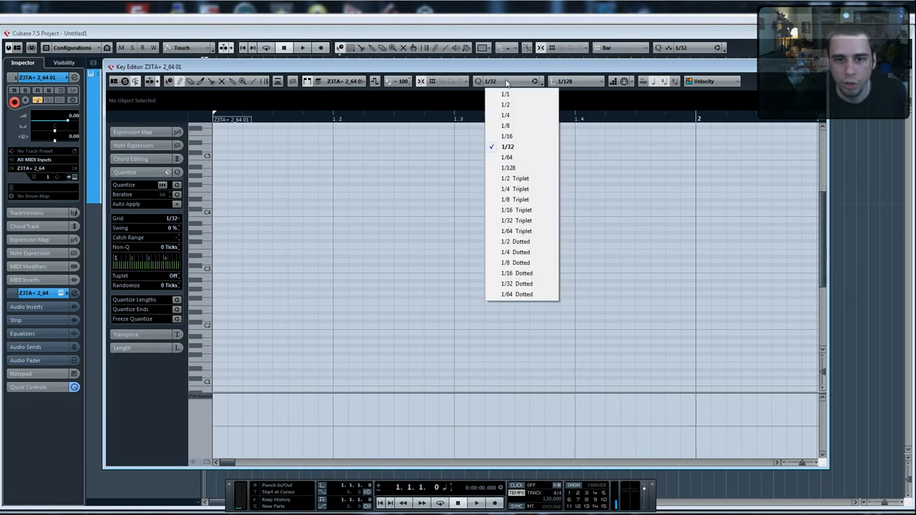
pyautogui.click(508, 137)
pyautogui.click(580, 83)
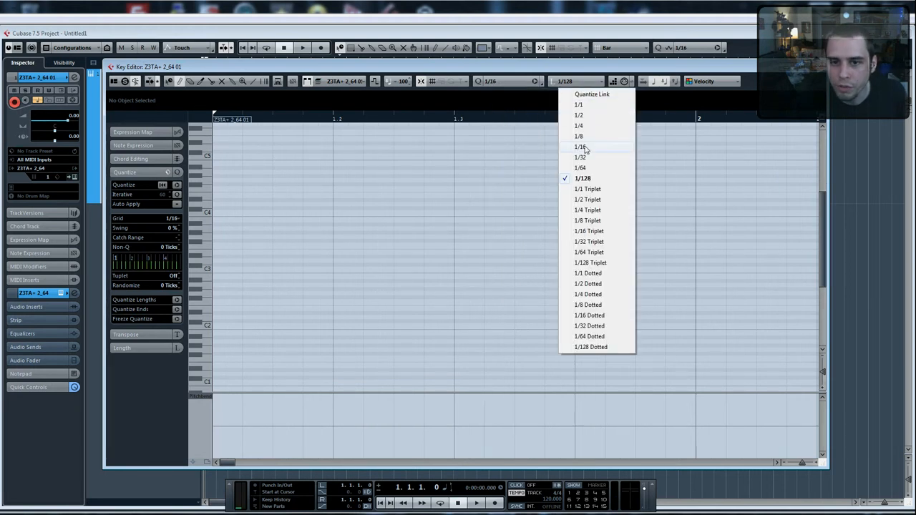
pyautogui.click(586, 157)
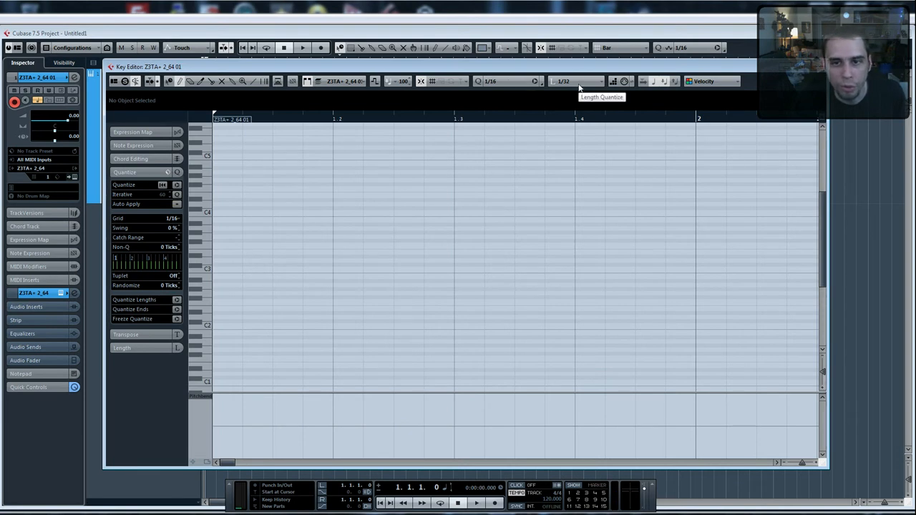
# Draw three 1/32-long C3 notes on consecutive sixteenth steps, starting at 1.1.1
pyautogui.click(219, 268)
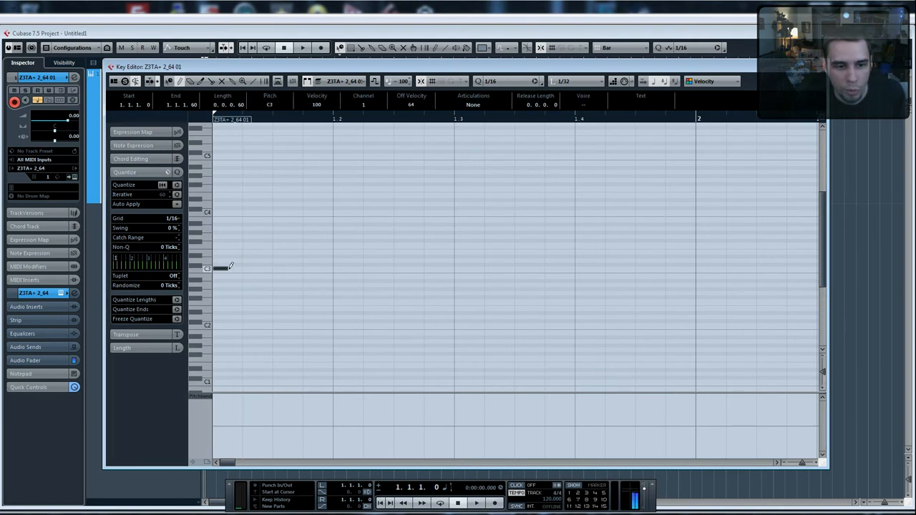
pyautogui.click(264, 268)
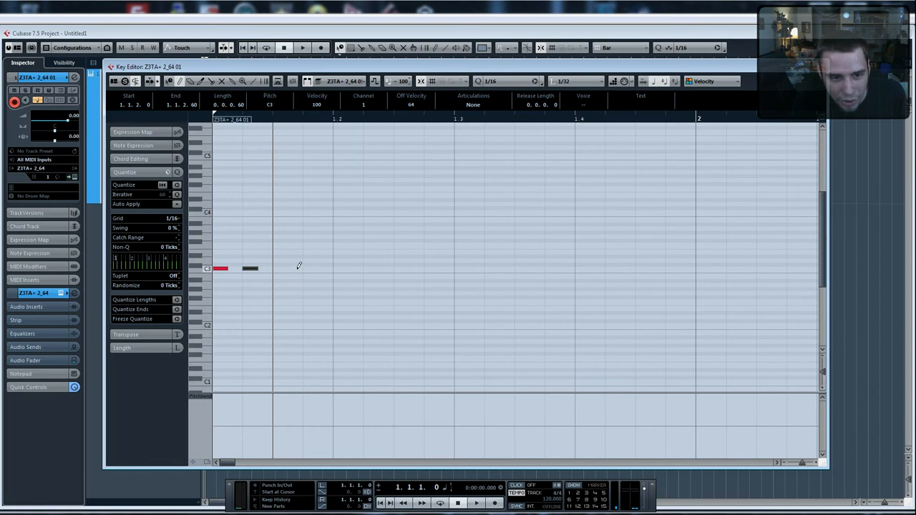
pyautogui.click(299, 268)
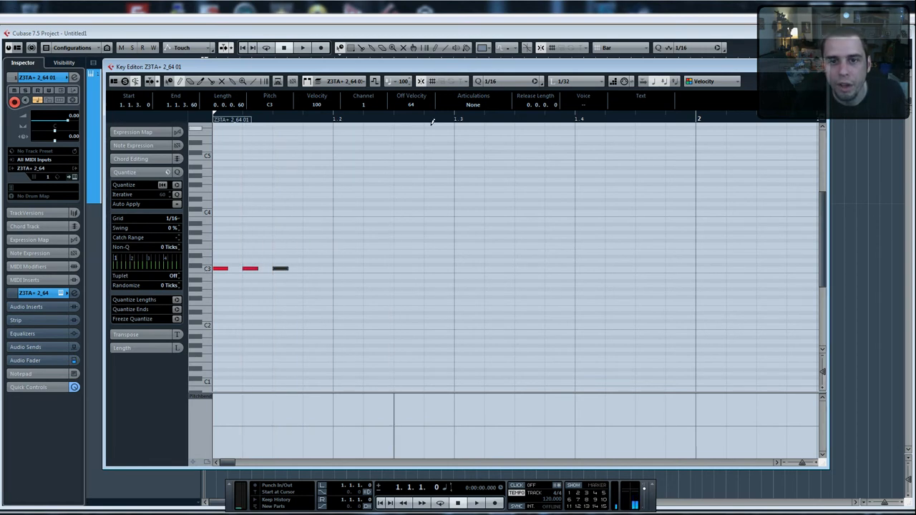
# Review the available quantize and length quantize values, keeping 1/16 and 1/32 selected
pyautogui.click(513, 82)
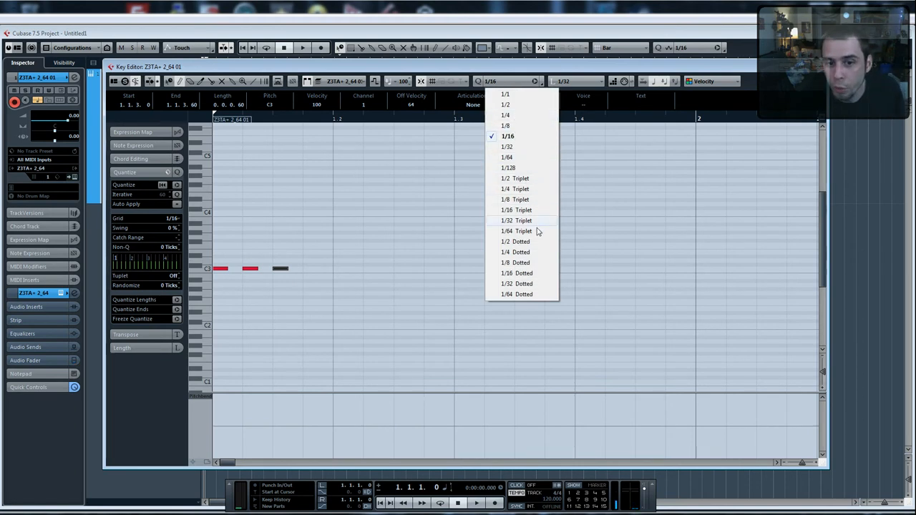
pyautogui.click(507, 135)
pyautogui.click(576, 81)
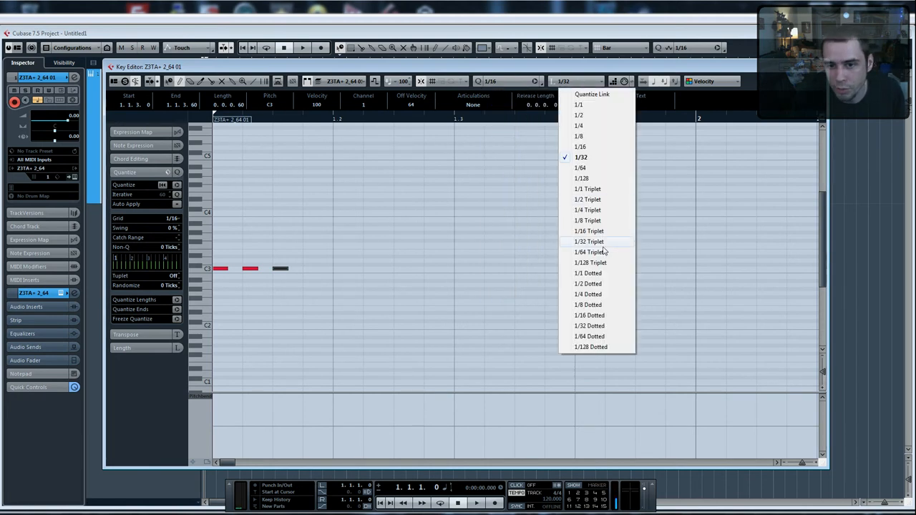
pyautogui.click(583, 156)
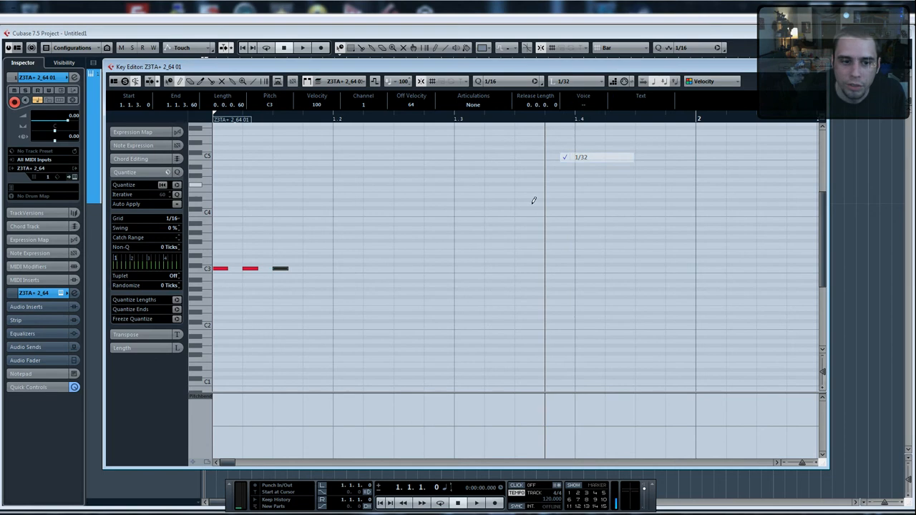
# Continue the sequence with C3 notes at 1.1.4 and 1.2.1, followed by D3, D#3 and F3 on the next sixteenths
pyautogui.click(310, 268)
pyautogui.click(340, 269)
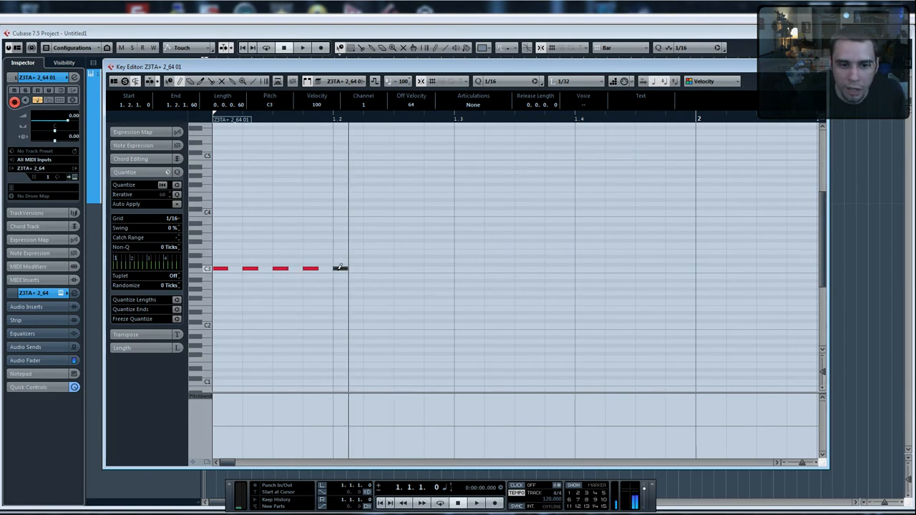
pyautogui.click(369, 260)
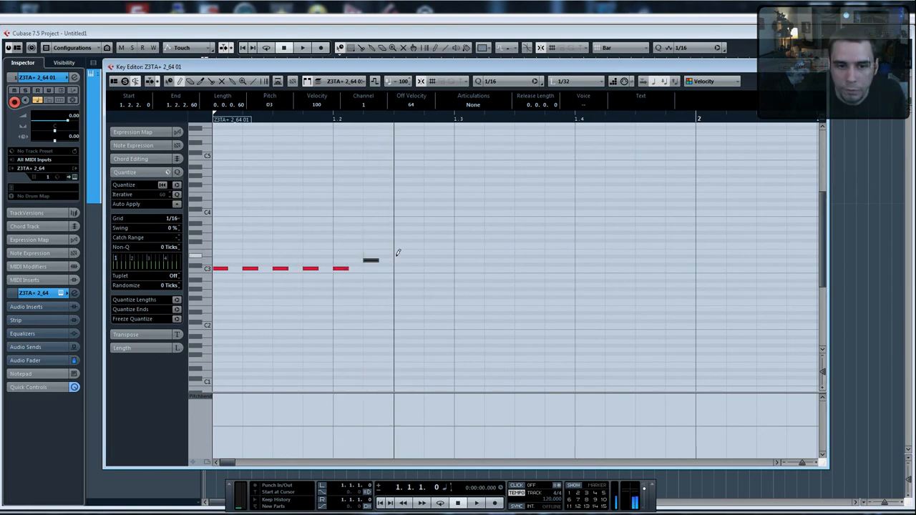
pyautogui.click(399, 256)
pyautogui.click(430, 245)
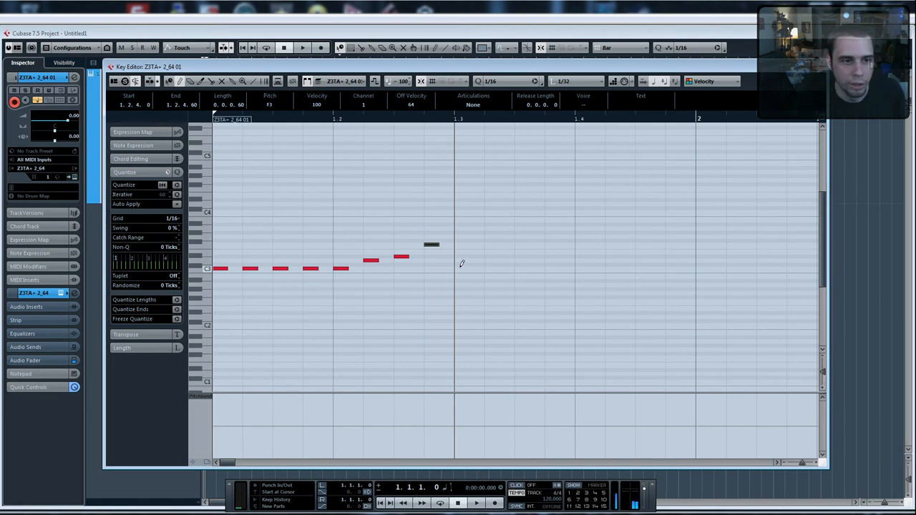
# Copy all eight notes with the Object Selection tool and paste the copy at 1.3
pyautogui.click(170, 82)
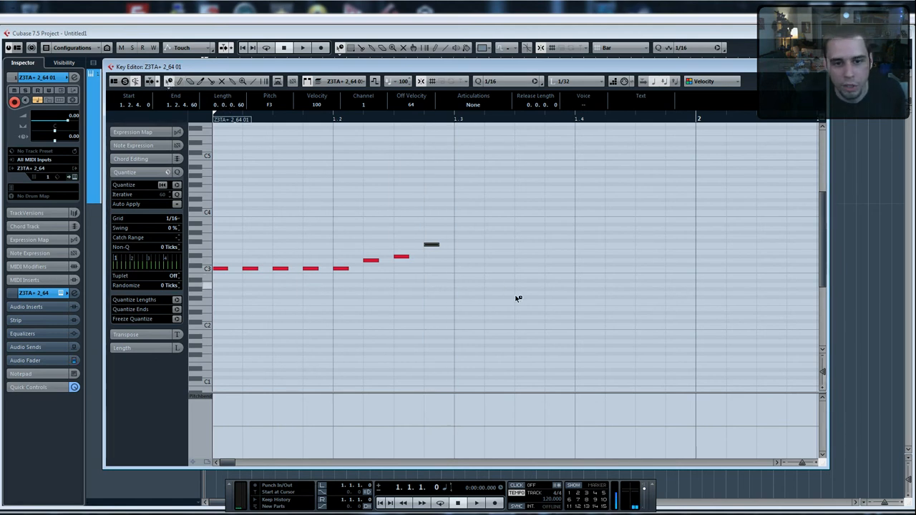
pyautogui.moveTo(551, 348); pyautogui.dragTo(209, 224)
pyautogui.click(644, 355)
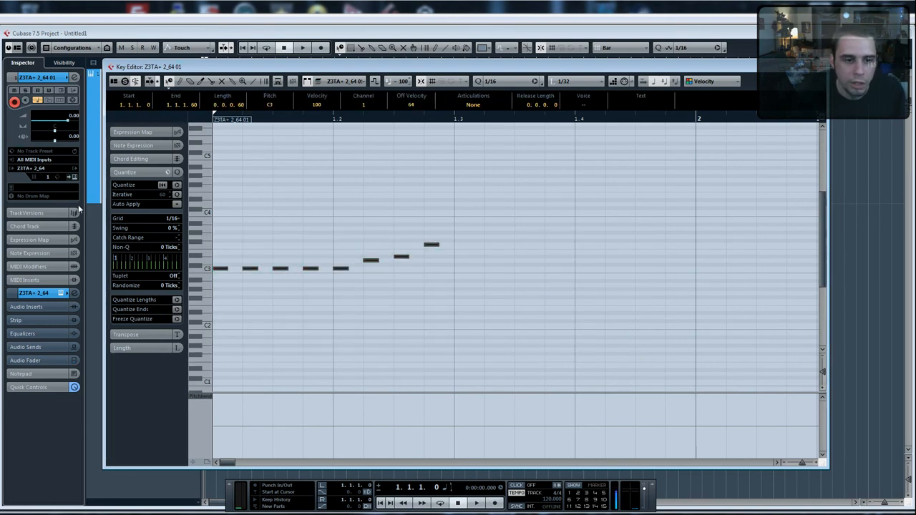
pyautogui.click(456, 120)
pyautogui.hotkey('ctrl', 'a')
pyautogui.hotkey('ctrl', 'c')
pyautogui.hotkey('ctrl', 'v')
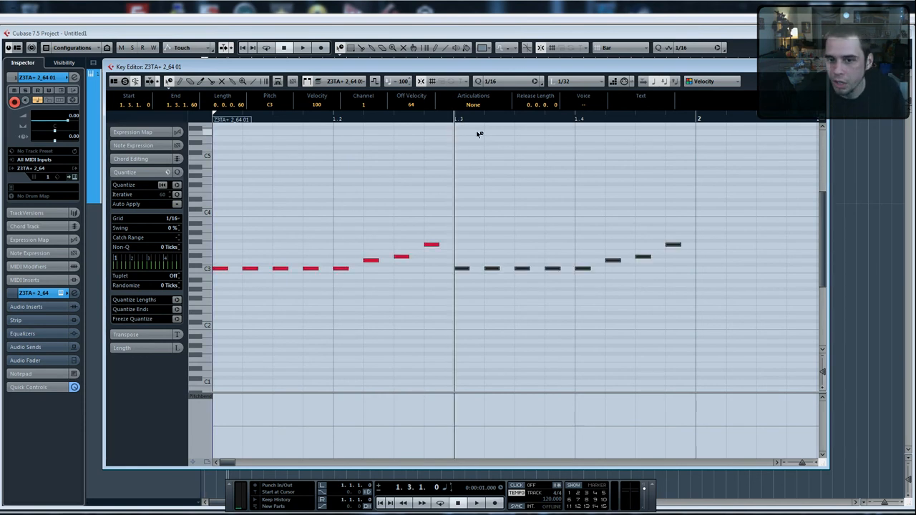
pyautogui.press('g')
pyautogui.press('g')
pyautogui.press('g')
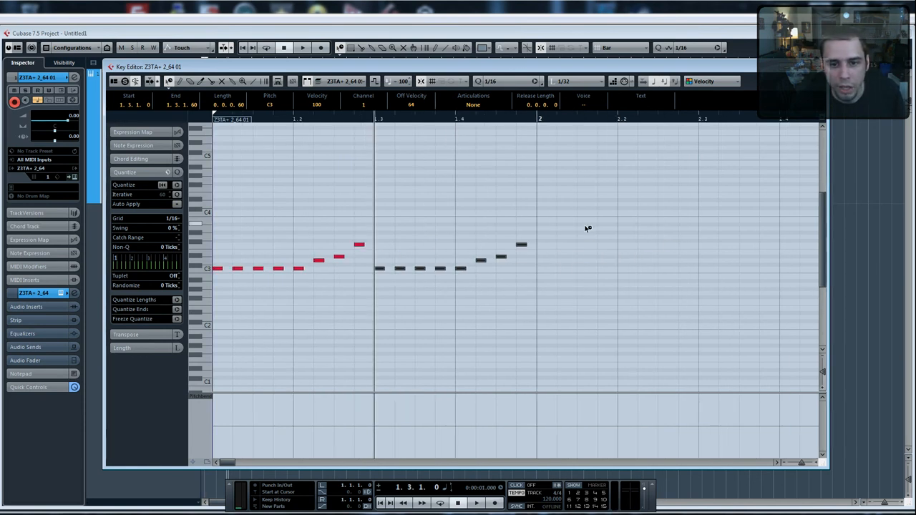
pyautogui.press('h')
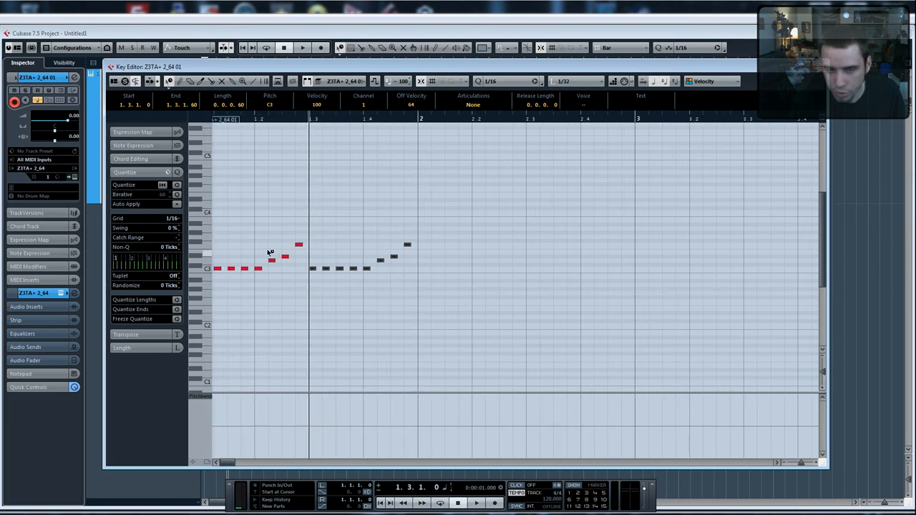
pyautogui.press('h')
pyautogui.press('h')
pyautogui.hscroll(-2, 270, 252)
# Select the four C3 notes starting at 1.3, try them at A#2 and C4, and transpose them down to C2
pyautogui.moveTo(453, 280); pyautogui.dragTo(565, 261)
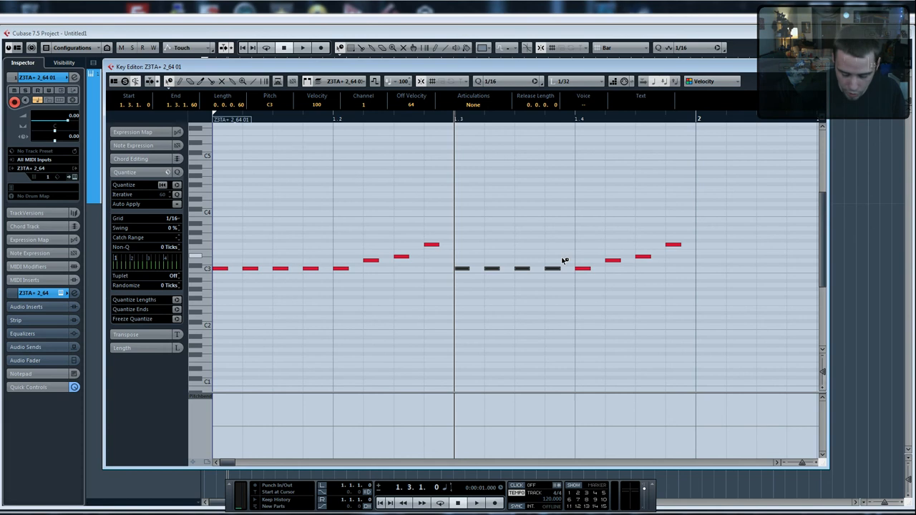
pyautogui.press('Down')
pyautogui.press('Down')
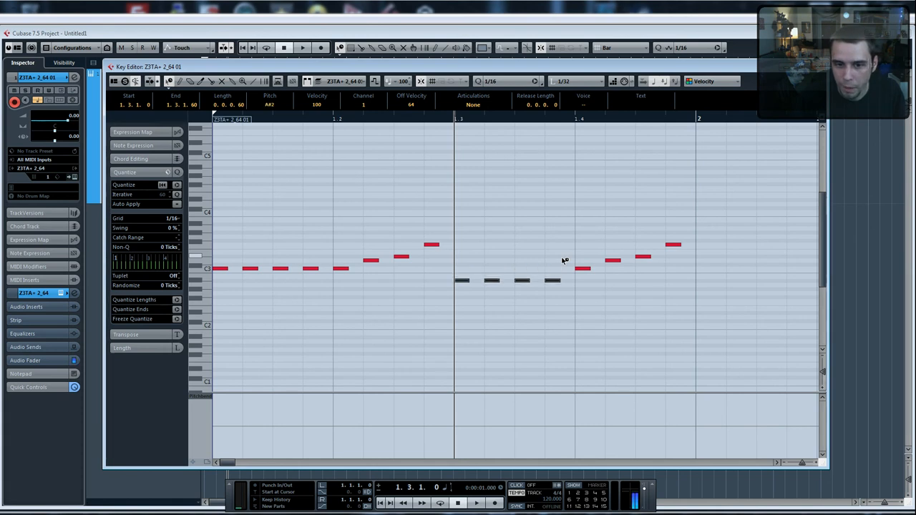
pyautogui.press('Up')
pyautogui.press('Up')
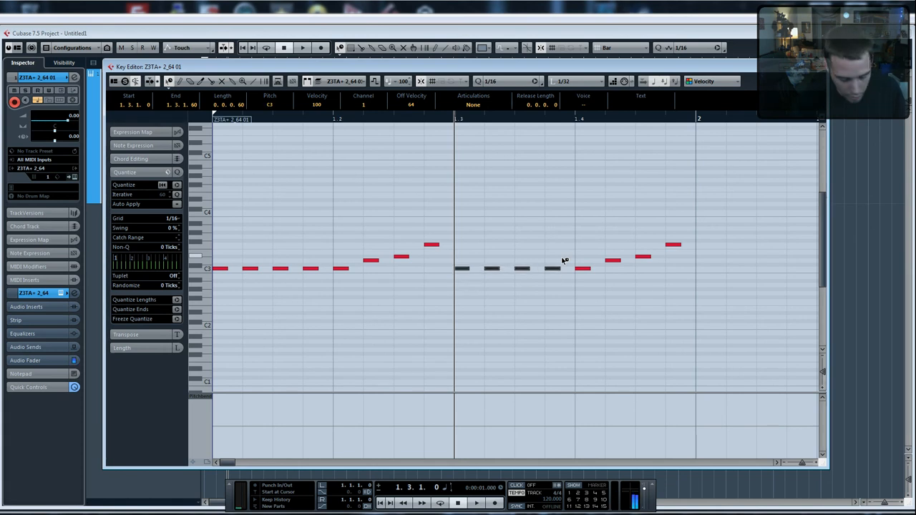
pyautogui.hotkey('shift', 'Up')
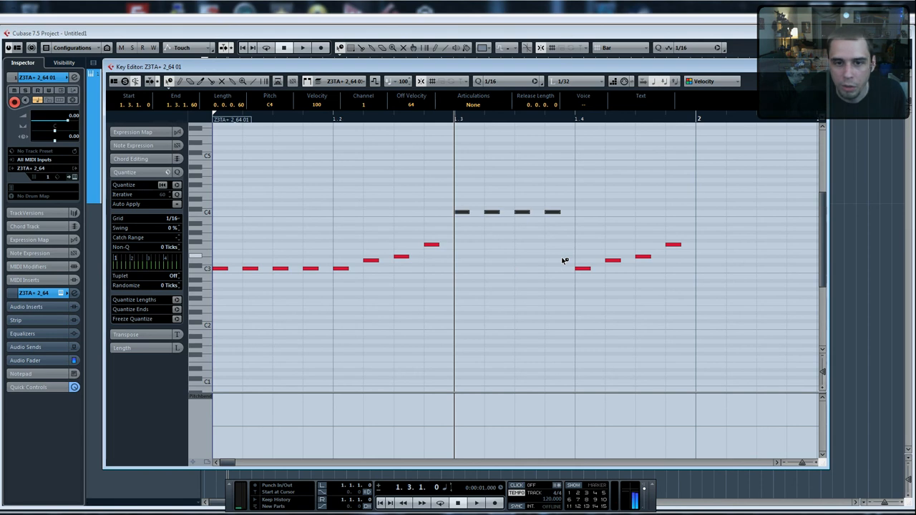
pyautogui.hotkey('shift', 'Down')
pyautogui.hotkey('shift', 'Down')
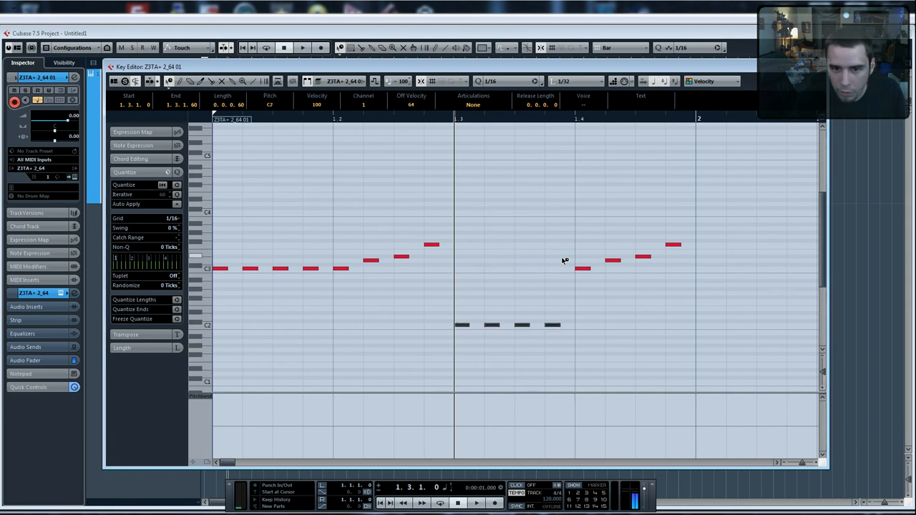
# Play the pattern from the start of the project and stop after the first bar
pyautogui.press('Home')
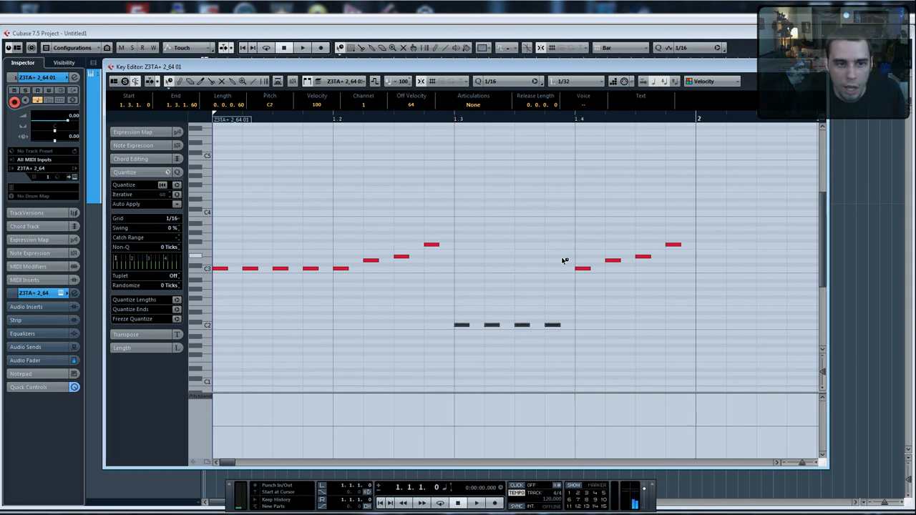
pyautogui.press('space')
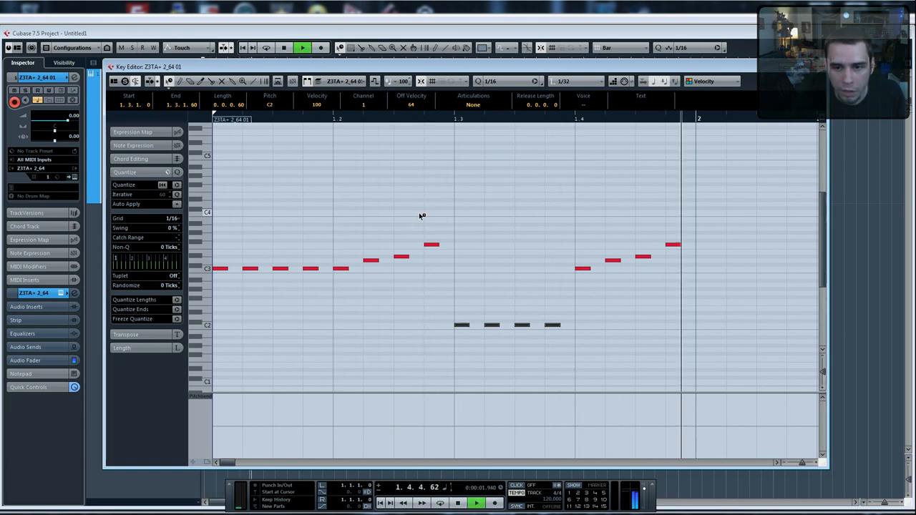
pyautogui.press('space')
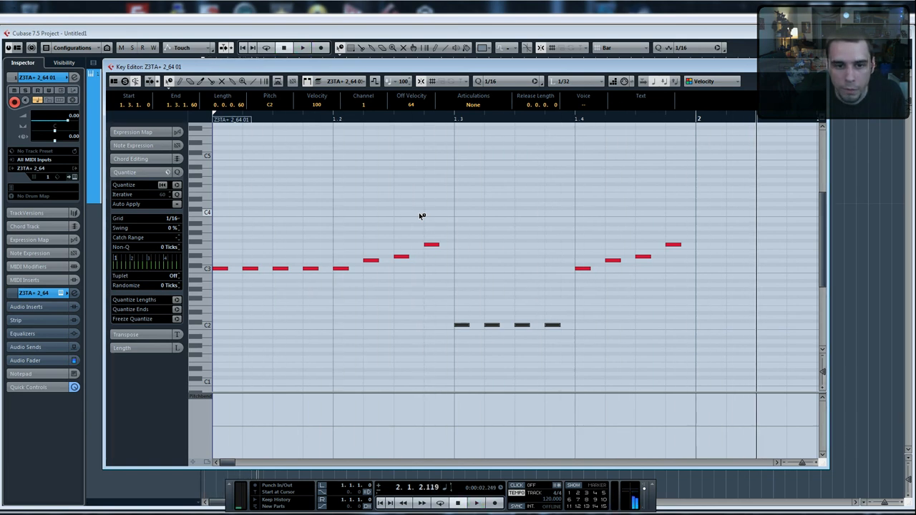
# Close the Key Editor and return to the project window
pyautogui.press('F2')
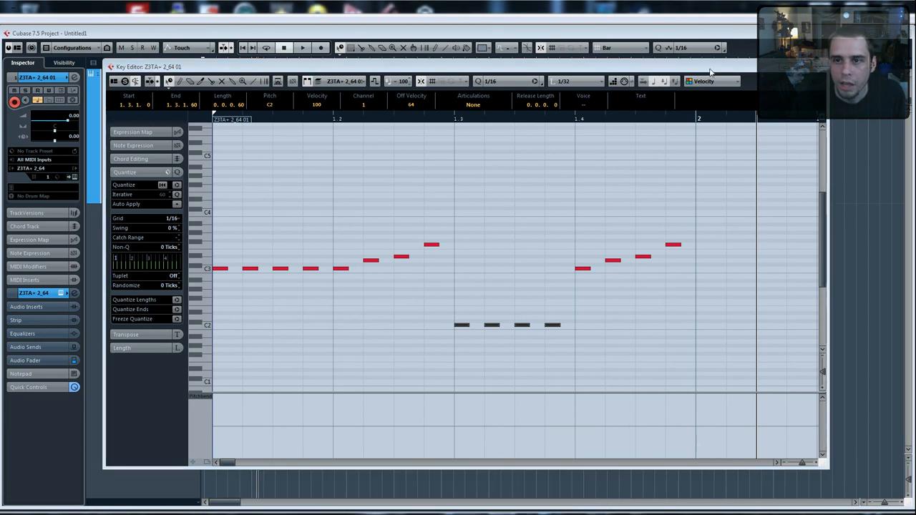
pyautogui.moveTo(710, 70); pyautogui.dragTo(651, 77)
pyautogui.click(756, 76)
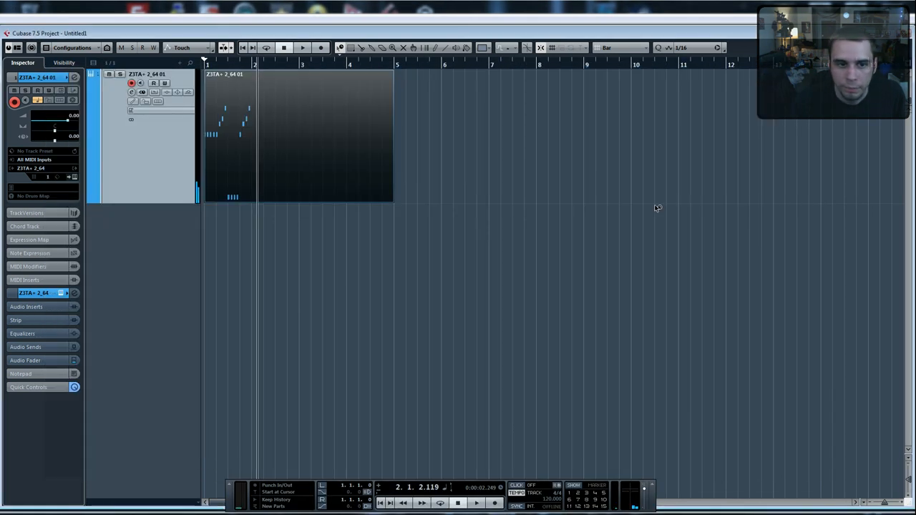